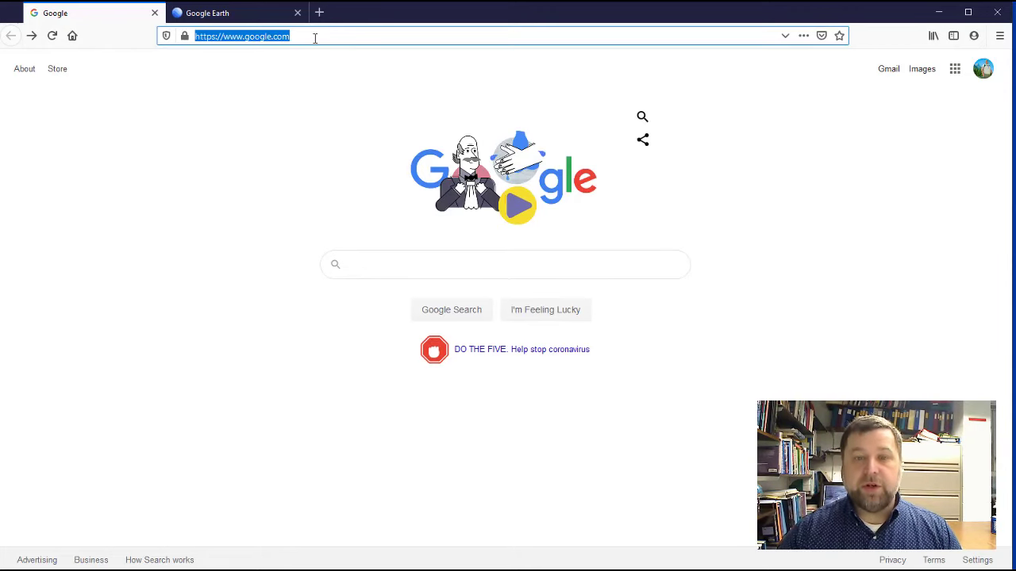
Launch the web version of Google Earth from google.com/earth and close the landing page.
{"action": "type", "text": "earth"}
{"action": "key", "text": "Return"}
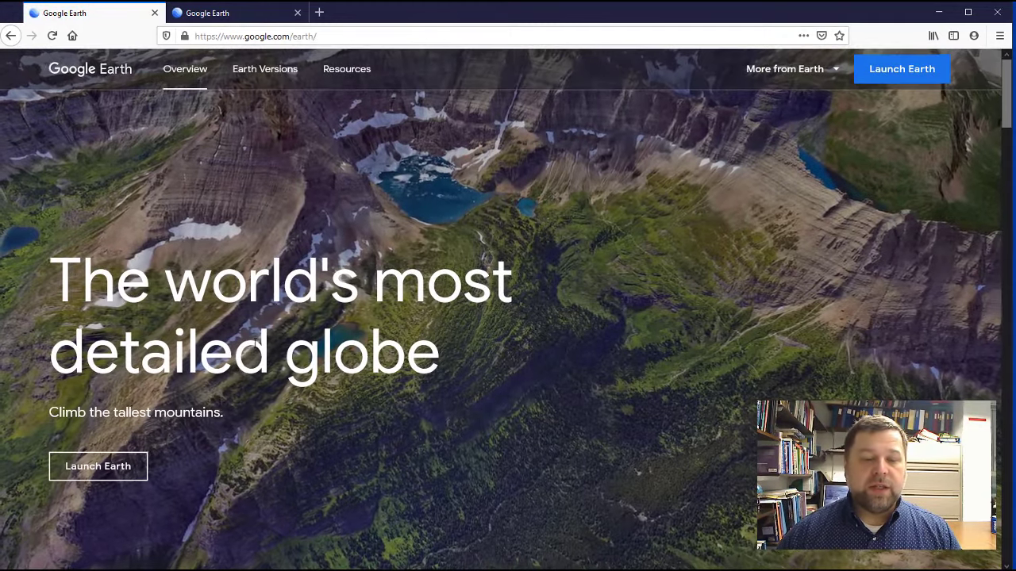
{"action": "left_click", "coordinate": [111, 467]}
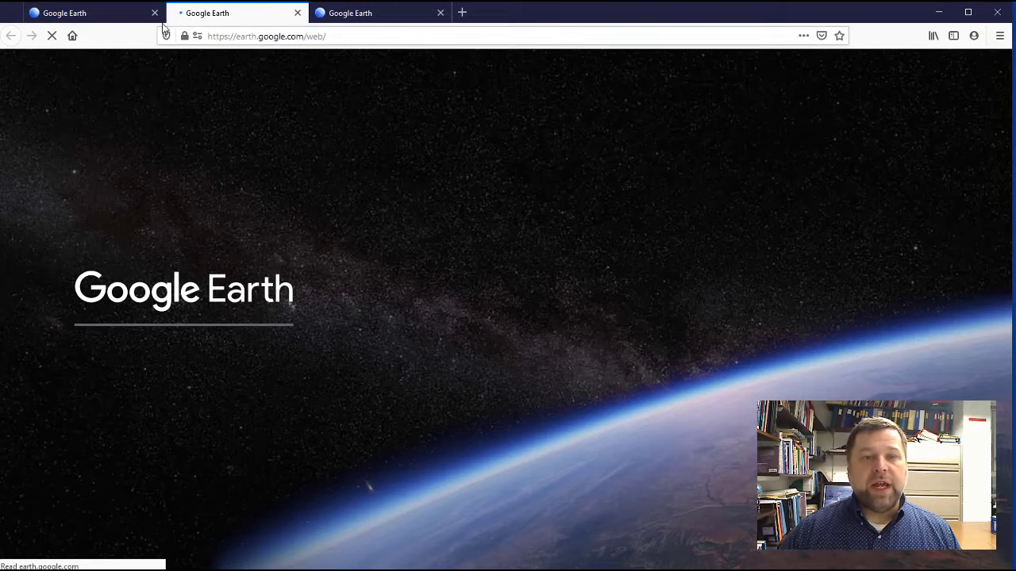
{"action": "left_click", "coordinate": [112, 11]}
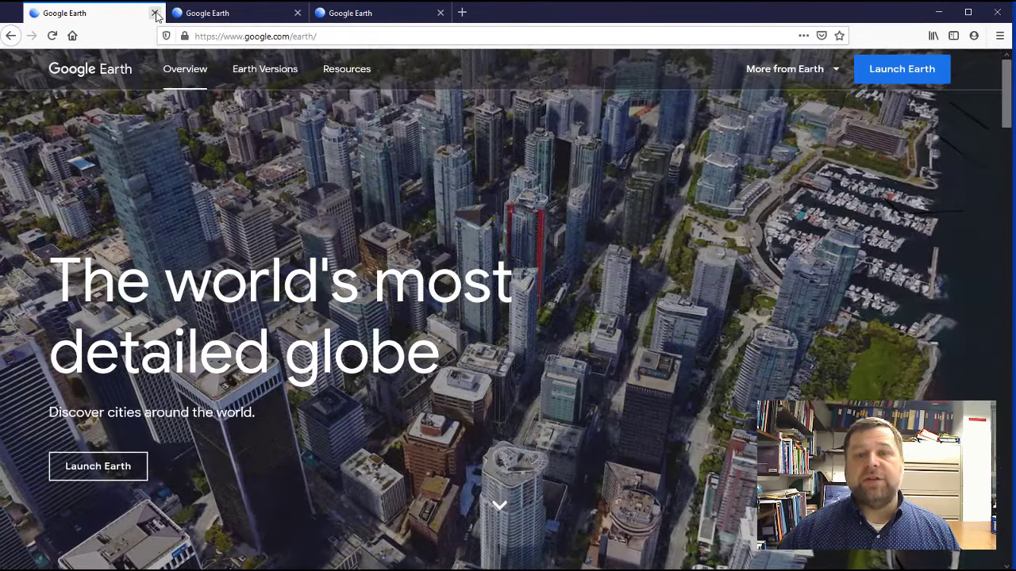
{"action": "left_click", "coordinate": [155, 13]}
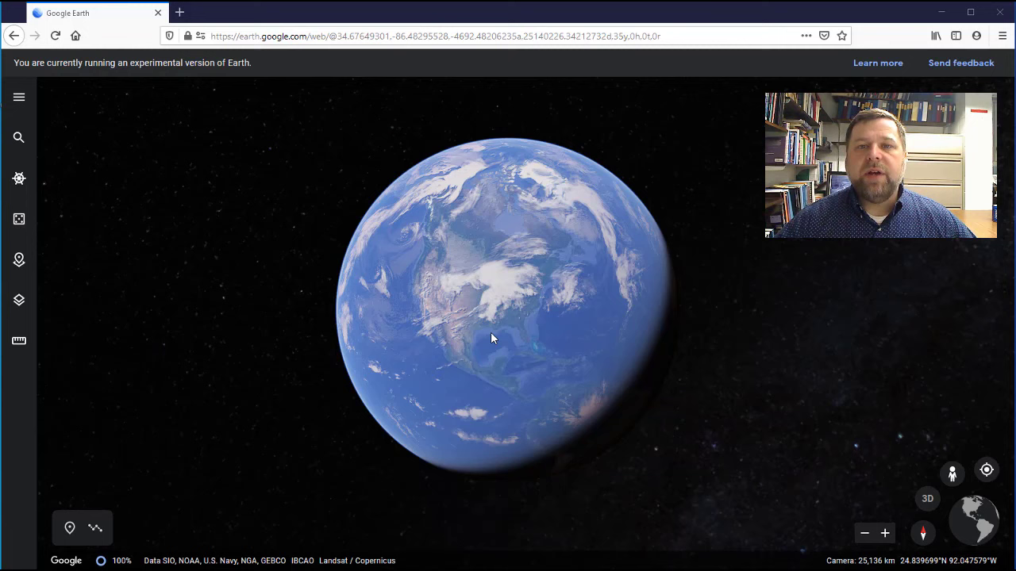
Examine North America on the globe, from the whole Earth down to the state borders of the United States.
{"action": "left_click_drag", "start_coordinate": [506, 324], "coordinate": [513, 376]}
{"action": "scroll", "coordinate": [505, 316], "scroll_direction": "up", "scroll_amount": 1}
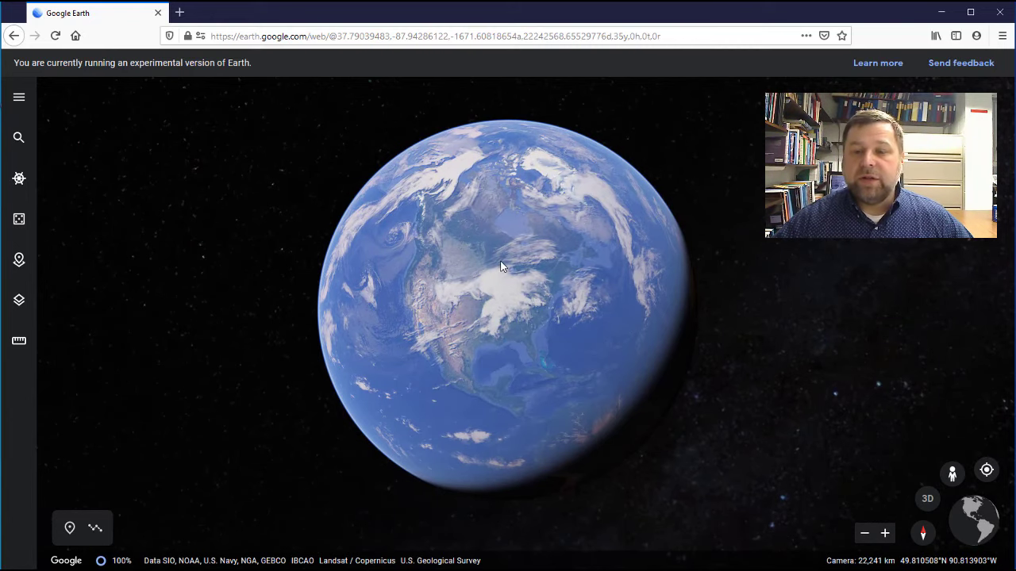
{"action": "scroll", "coordinate": [501, 267], "scroll_direction": "up", "scroll_amount": 3}
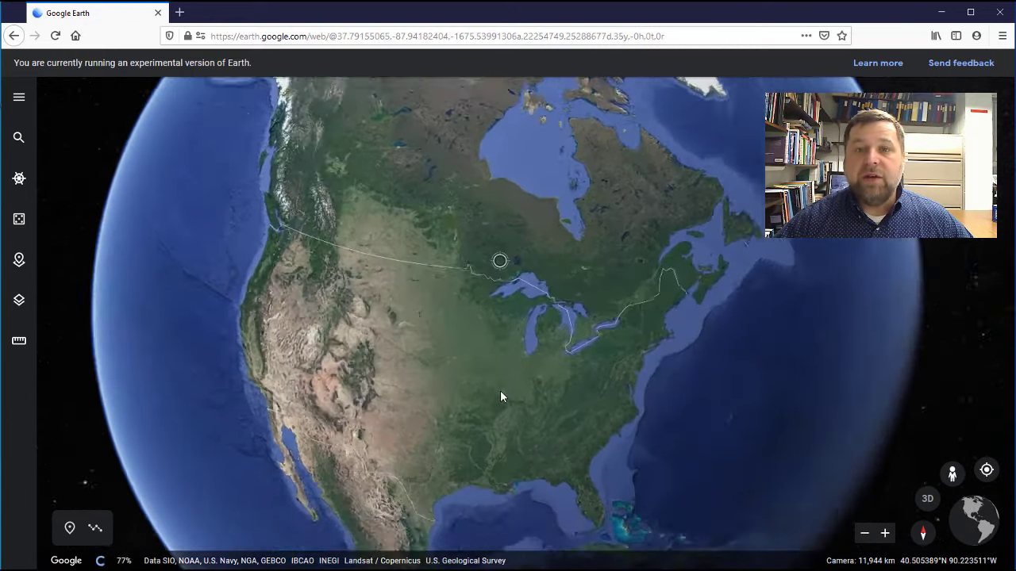
{"action": "scroll", "coordinate": [500, 396], "scroll_direction": "down", "scroll_amount": 3}
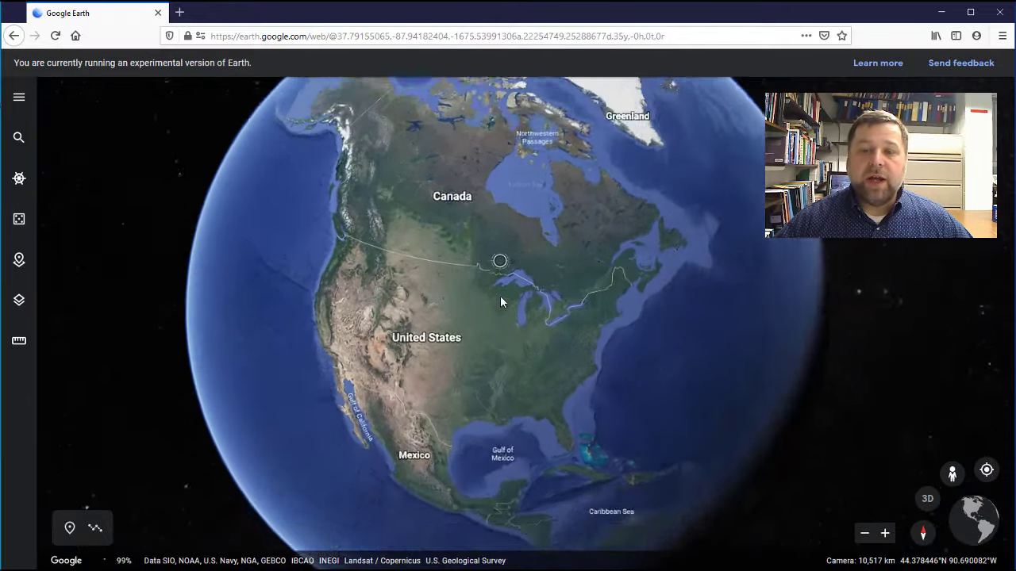
{"action": "scroll", "coordinate": [502, 278], "scroll_direction": "down", "scroll_amount": 1}
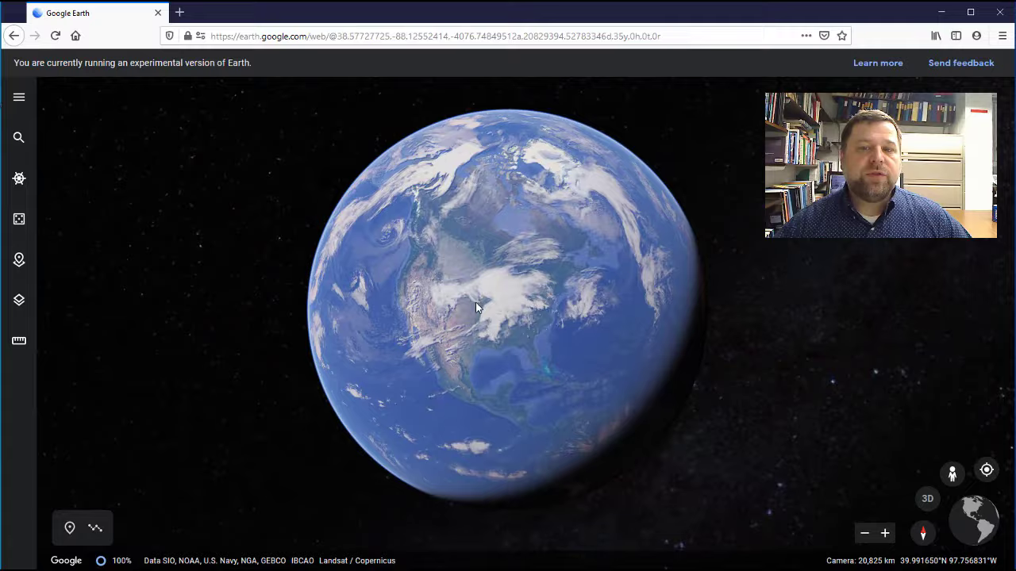
{"action": "scroll", "coordinate": [476, 306], "scroll_direction": "up", "scroll_amount": 3}
{"action": "scroll", "coordinate": [475, 305], "scroll_direction": "down", "scroll_amount": 3}
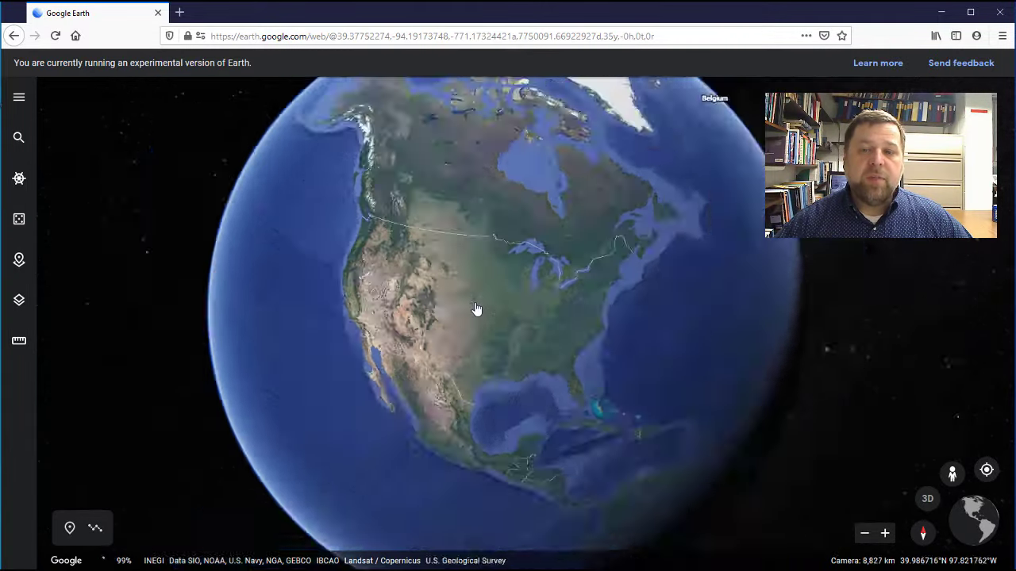
{"action": "scroll", "coordinate": [476, 310], "scroll_direction": "up", "scroll_amount": 3}
{"action": "scroll", "coordinate": [476, 308], "scroll_direction": "up", "scroll_amount": 3}
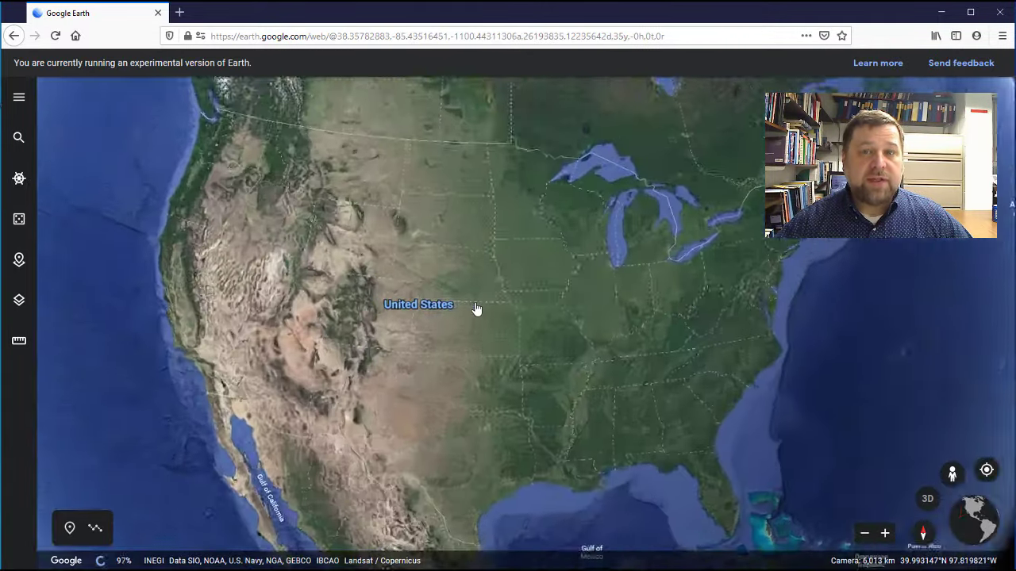
{"action": "scroll", "coordinate": [459, 252], "scroll_direction": "down", "scroll_amount": 3}
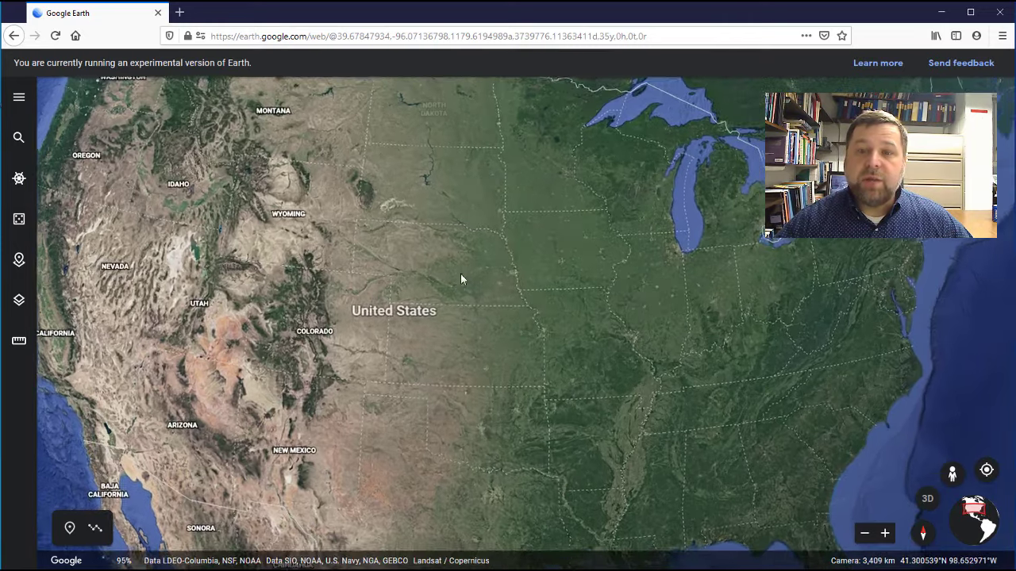
Bring the mountains around Estes Park and Longs Peak in Colorado into close view from above.
{"action": "scroll", "coordinate": [465, 317], "scroll_direction": "up", "scroll_amount": 4}
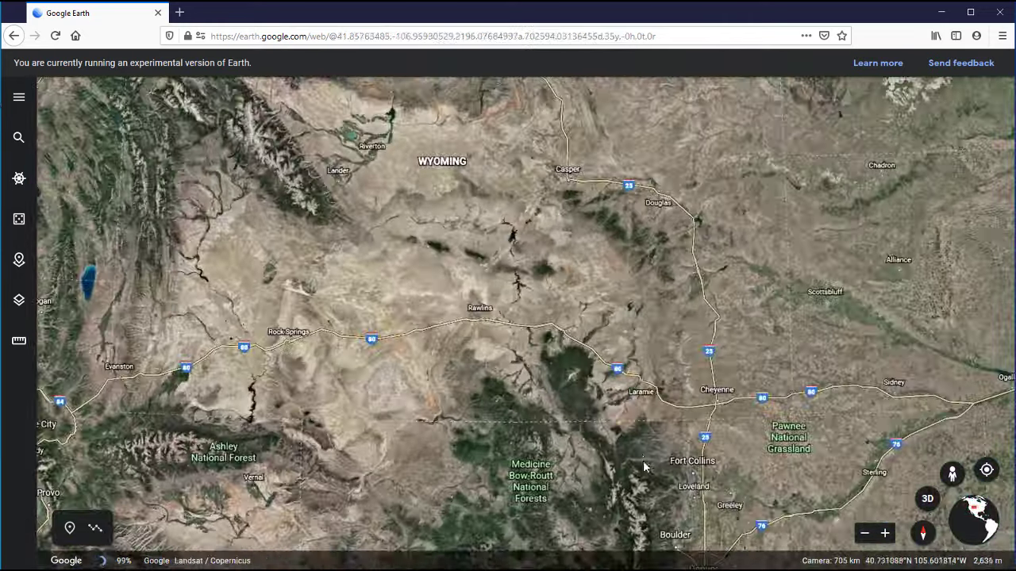
{"action": "left_click_drag", "start_coordinate": [647, 465], "coordinate": [537, 291]}
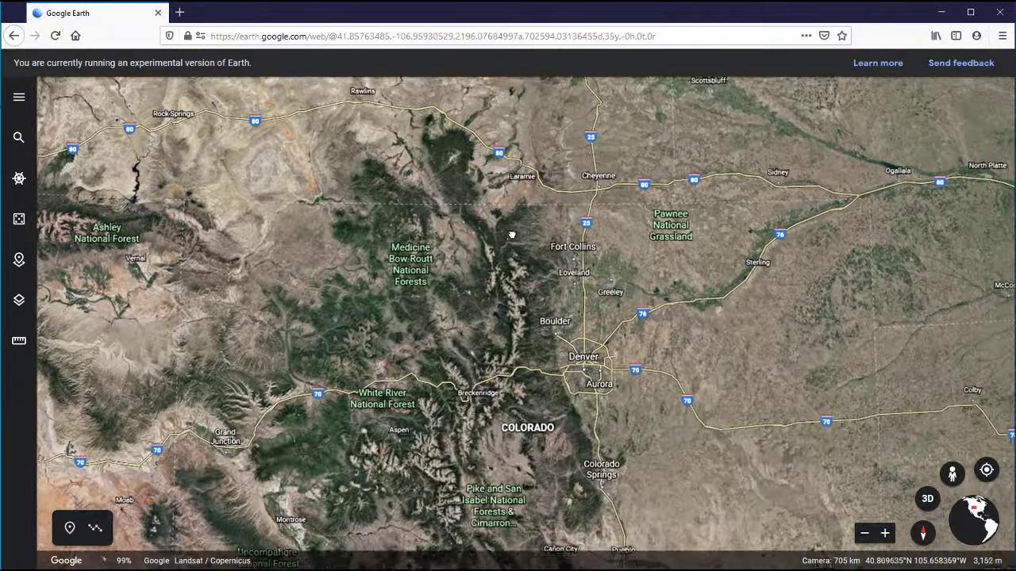
{"action": "scroll", "coordinate": [488, 321], "scroll_direction": "up", "scroll_amount": 3}
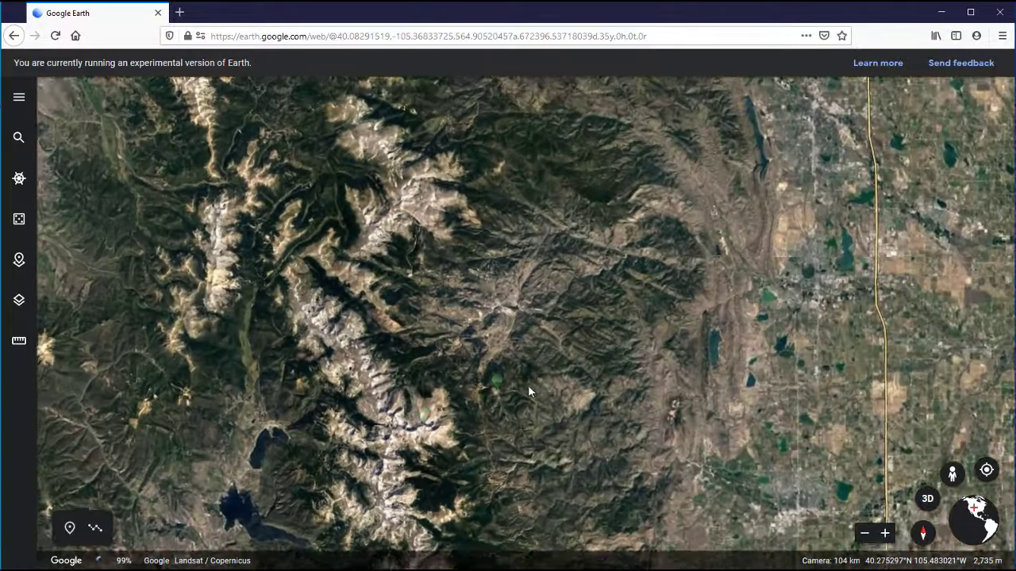
{"action": "left_click_drag", "start_coordinate": [524, 383], "coordinate": [501, 348]}
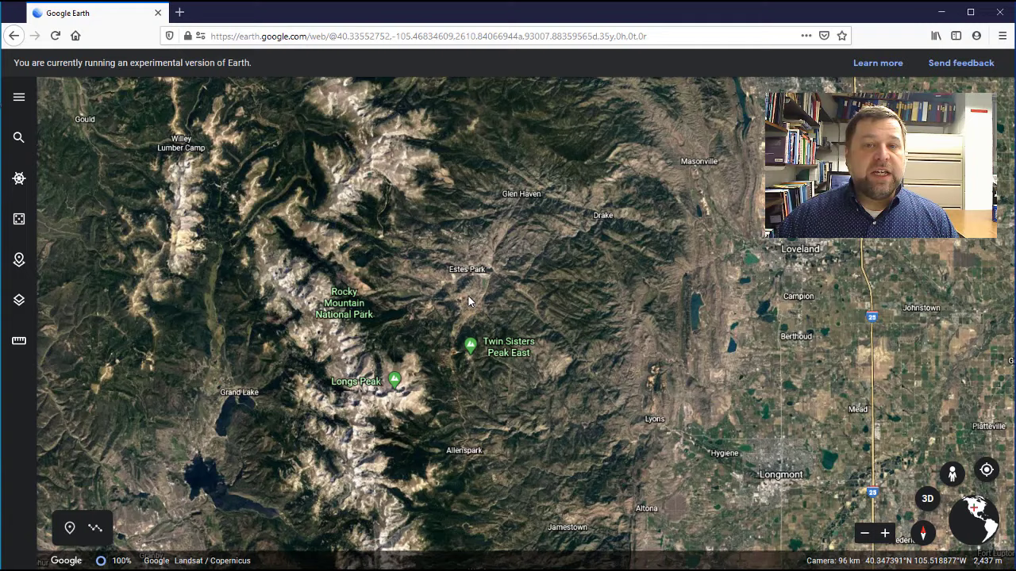
Turn the overhead view of the Estes Park area into a tilted 3D perspective closer to the mountains.
{"action": "middle_click_drag", "start_coordinate": [469, 297], "coordinate": [446, 351]}
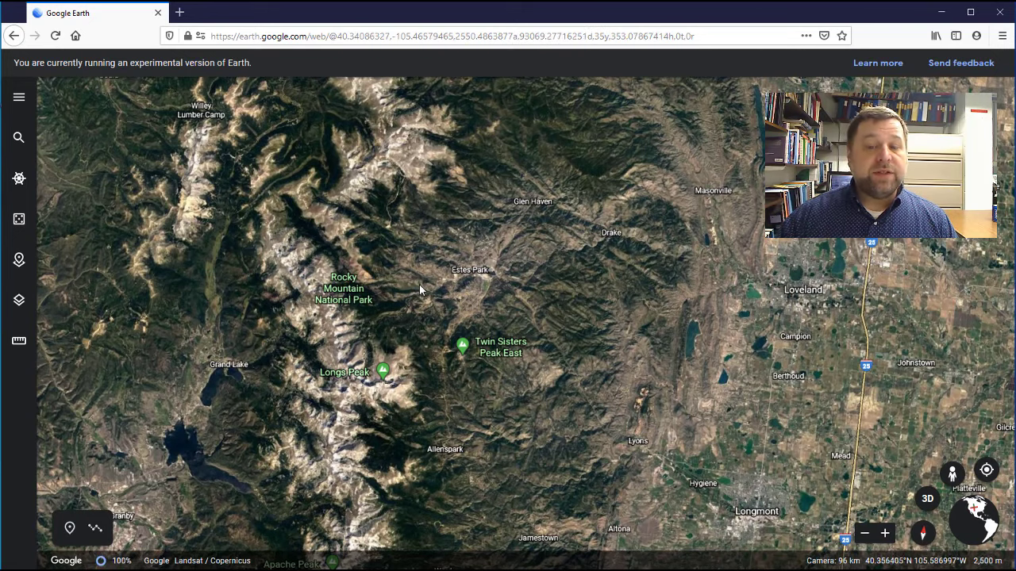
{"action": "left_click_drag", "start_coordinate": [434, 287], "coordinate": [439, 172], "text": "shift"}
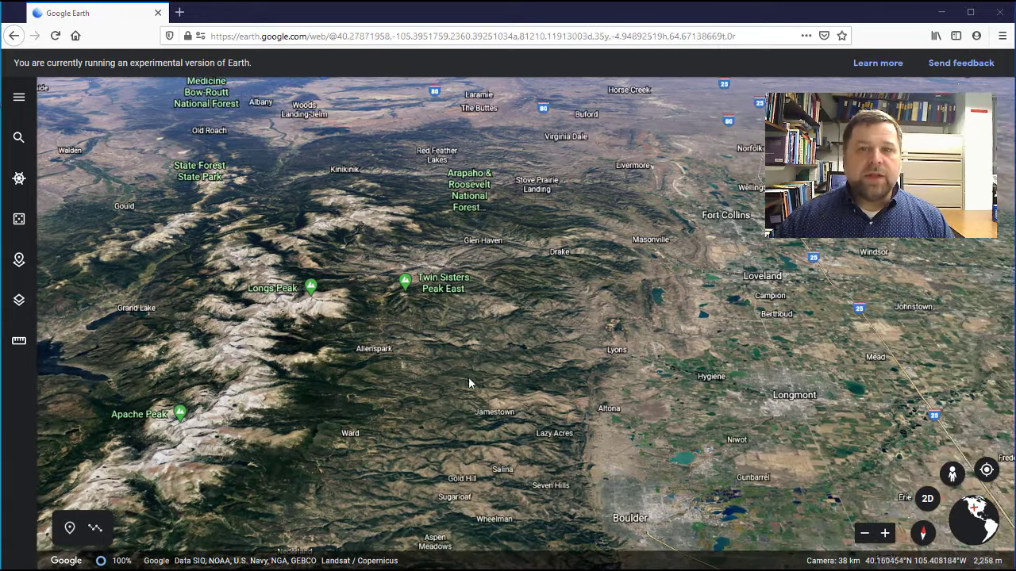
{"action": "mouse_move", "coordinate": [468, 378]}
{"action": "left_mouse_down"}
{"action": "mouse_move", "coordinate": [592, 376]}
{"action": "mouse_move", "coordinate": [468, 368]}
{"action": "left_mouse_up"}
{"action": "scroll", "coordinate": [561, 367], "scroll_direction": "up", "scroll_amount": 5}
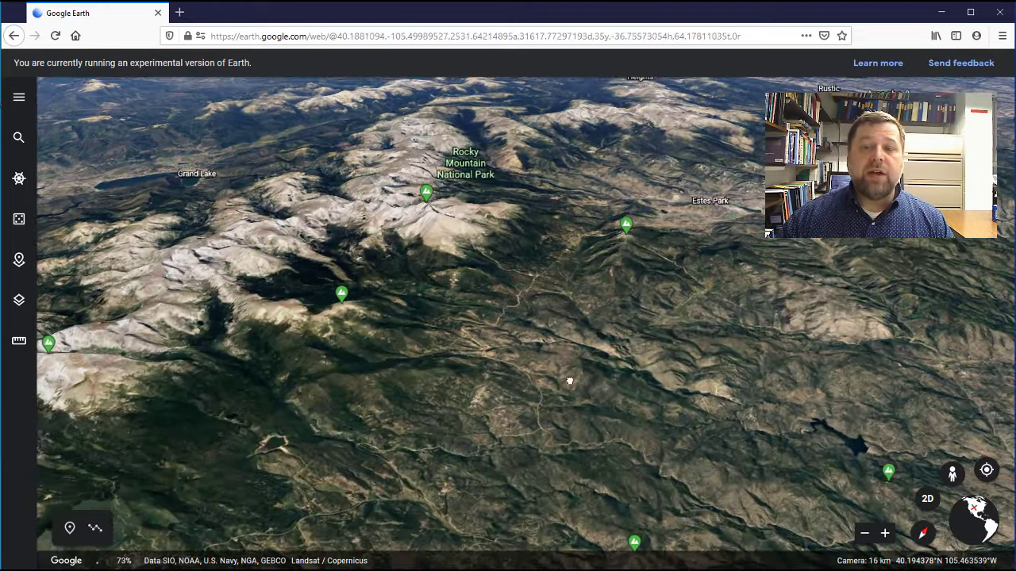
Examine the Rocky Mountain National Park terrain around Moraine Park and Deer Mountain in an oblique, west-facing 3D view.
{"action": "left_click_drag", "start_coordinate": [569, 381], "coordinate": [517, 427]}
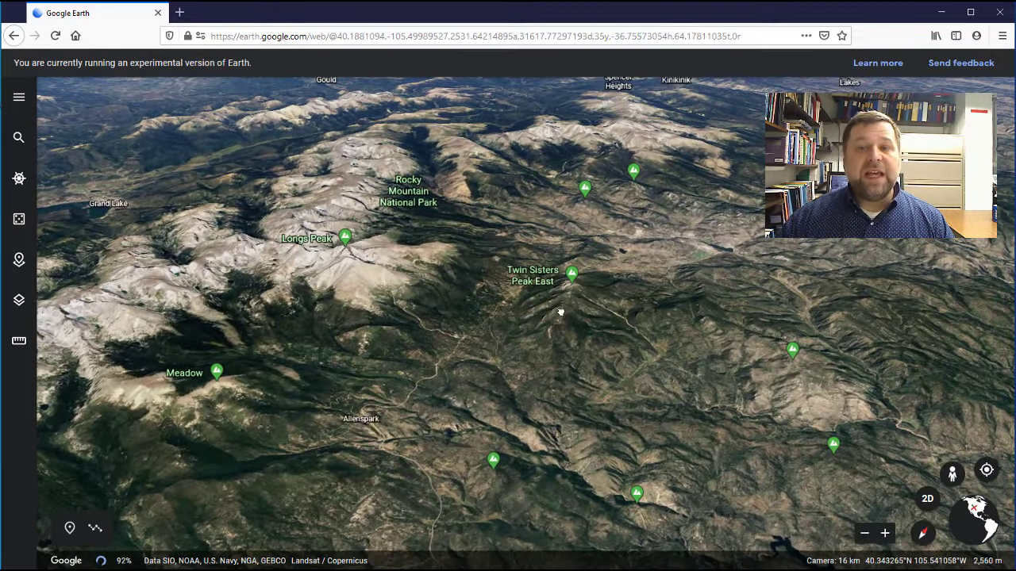
{"action": "left_click_drag", "start_coordinate": [561, 313], "coordinate": [366, 341]}
{"action": "middle_click_drag", "start_coordinate": [366, 340], "coordinate": [294, 292]}
{"action": "scroll", "coordinate": [445, 333], "scroll_direction": "up", "scroll_amount": 3}
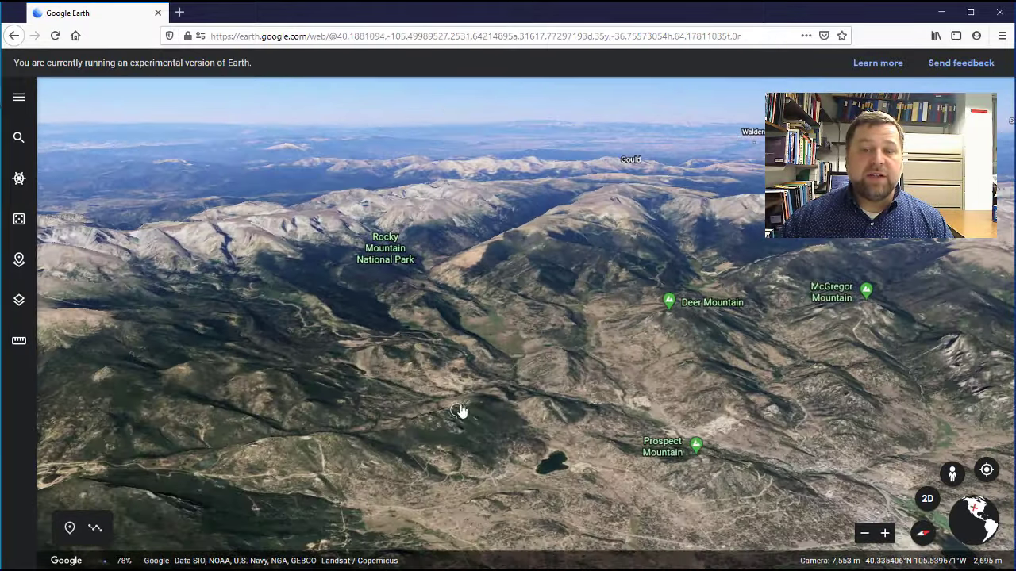
{"action": "left_click_drag", "start_coordinate": [531, 344], "coordinate": [457, 349]}
{"action": "left_click_drag", "start_coordinate": [525, 368], "coordinate": [483, 335], "text": "shift"}
{"action": "scroll", "coordinate": [497, 292], "scroll_direction": "up", "scroll_amount": 3}
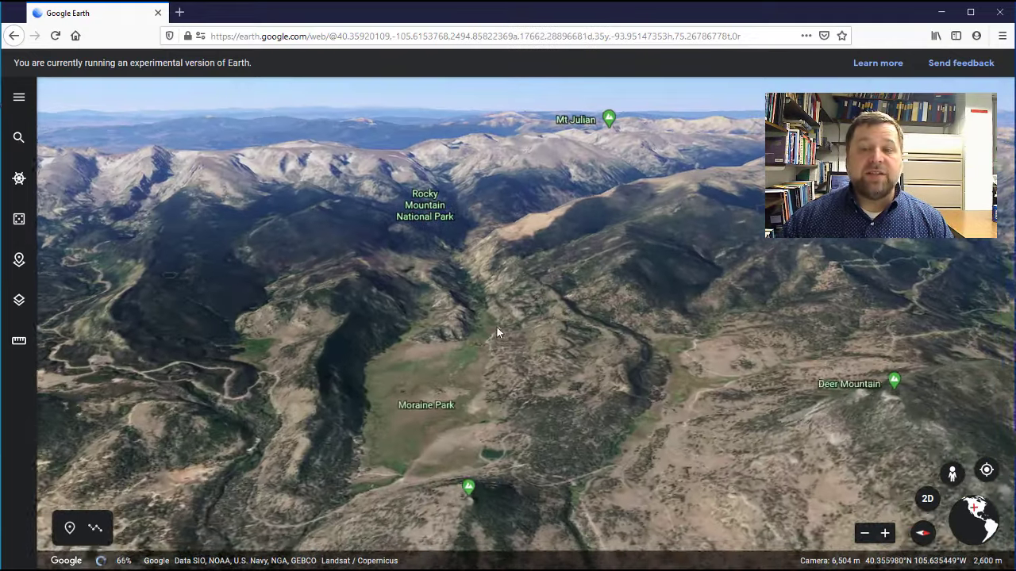
{"action": "scroll", "coordinate": [498, 331], "scroll_direction": "down", "scroll_amount": 2}
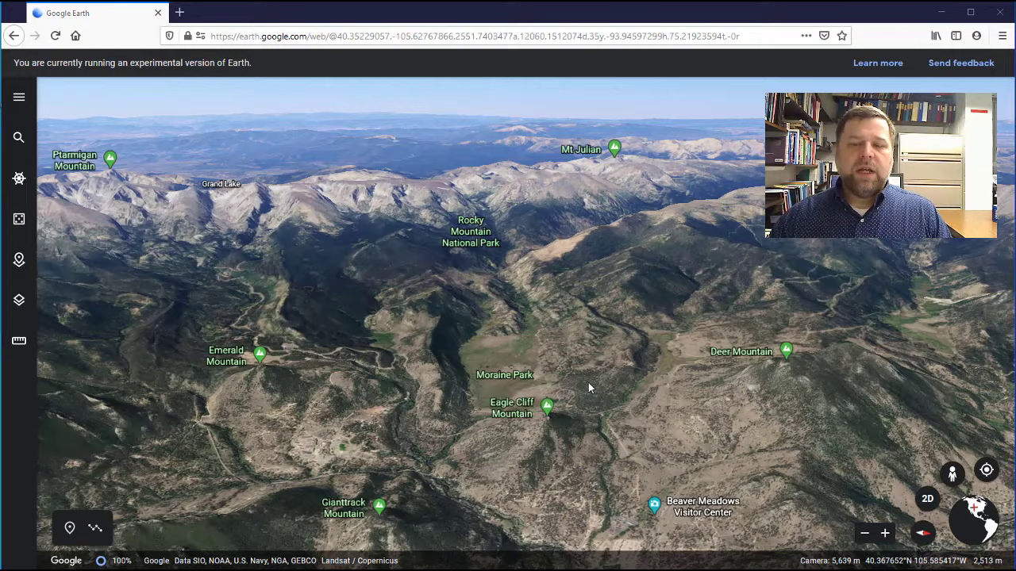
Examine Longs Peak, Mt Meeker and Pagoda Mountain in 3D from several directions, ending with a north-facing view.
{"action": "left_click_drag", "start_coordinate": [658, 364], "coordinate": [630, 413]}
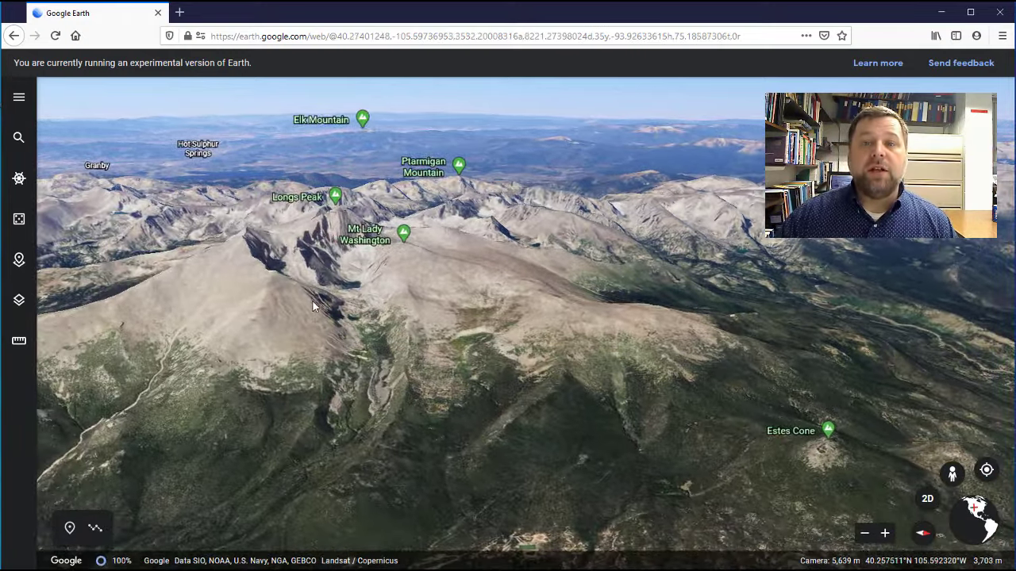
{"action": "left_click_drag", "start_coordinate": [313, 307], "coordinate": [725, 336]}
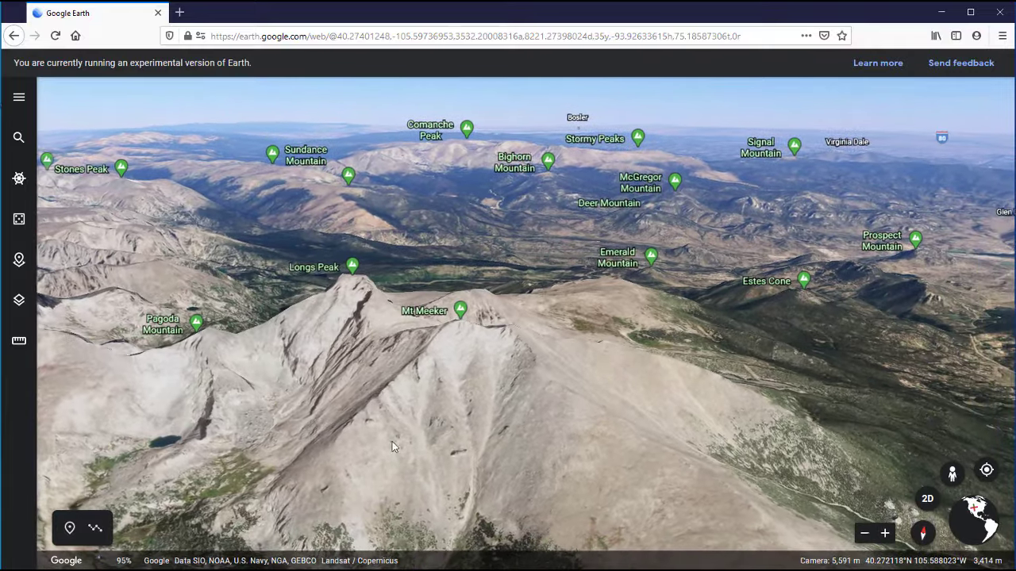
{"action": "left_click_drag", "start_coordinate": [392, 441], "coordinate": [548, 444]}
{"action": "left_click_drag", "start_coordinate": [472, 442], "coordinate": [482, 464], "text": "shift"}
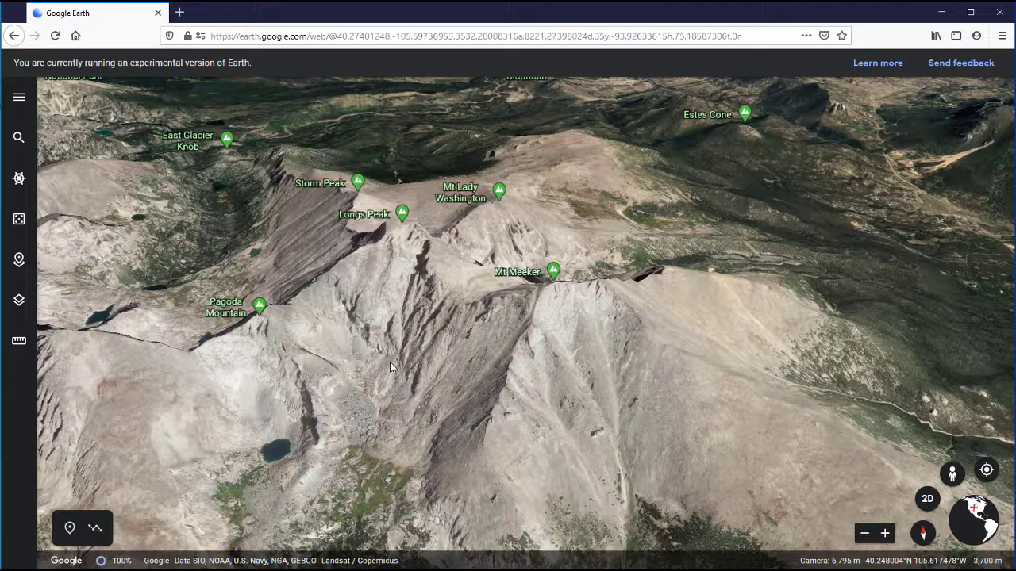
{"action": "right_click_drag", "start_coordinate": [389, 361], "coordinate": [389, 403]}
{"action": "left_click_drag", "start_coordinate": [390, 408], "coordinate": [459, 408], "text": "shift"}
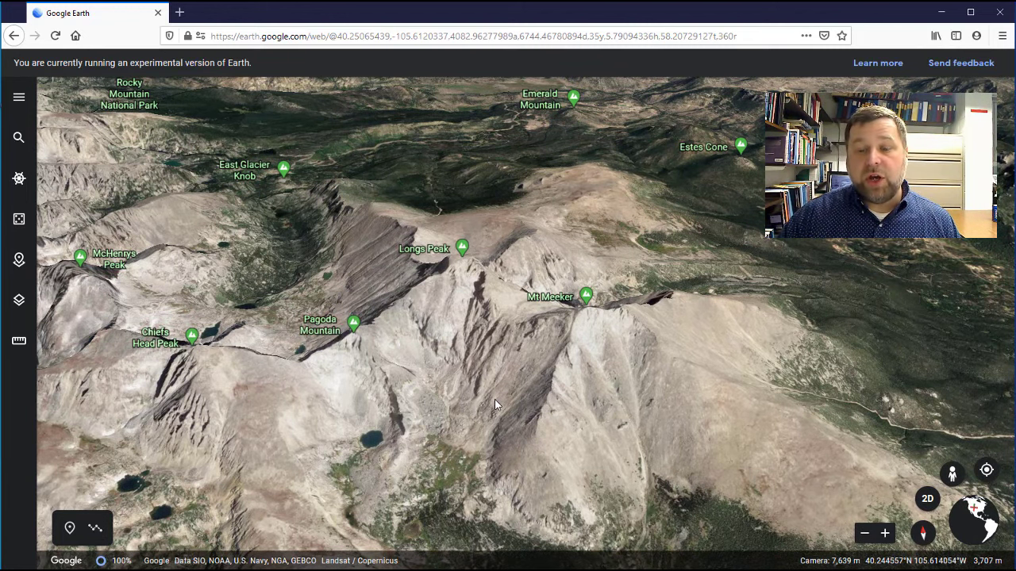
{"action": "left_click_drag", "start_coordinate": [494, 399], "coordinate": [470, 376]}
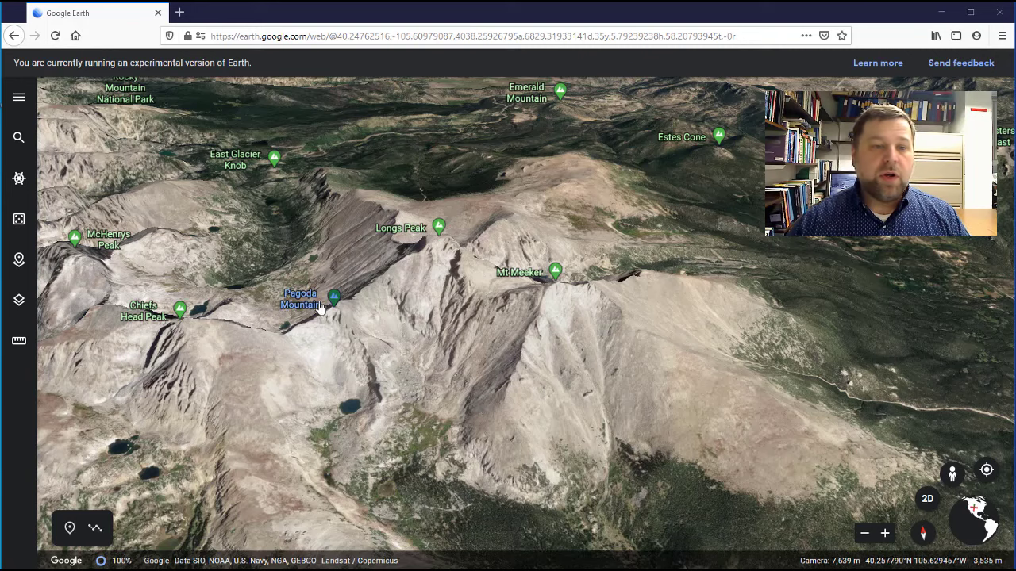
Search for Grand Teton National Park and close the search results to show the full map.
{"action": "left_click", "coordinate": [19, 137]}
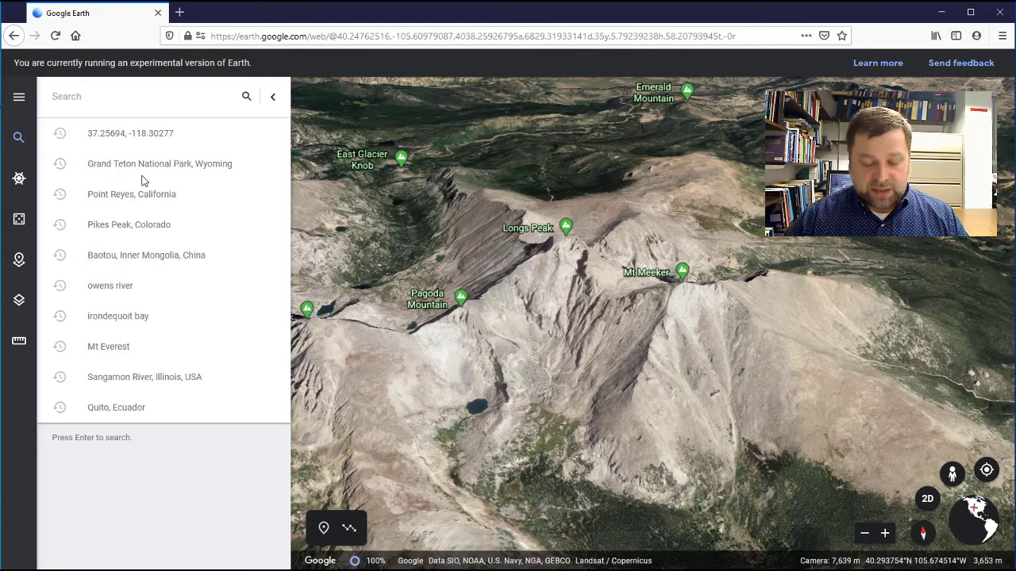
{"action": "type", "text": "Gran"}
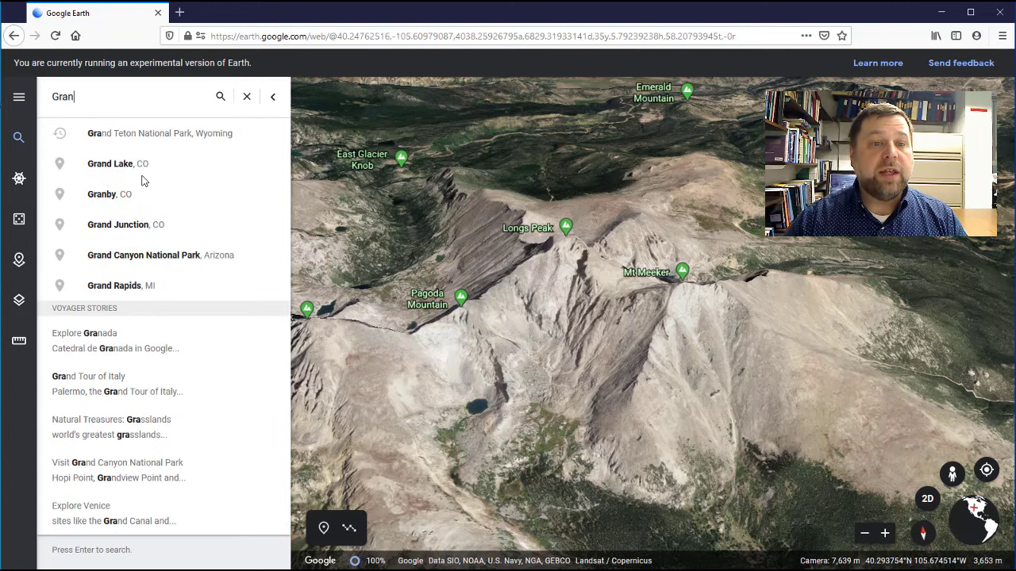
{"action": "type", "text": "d Teton Na"}
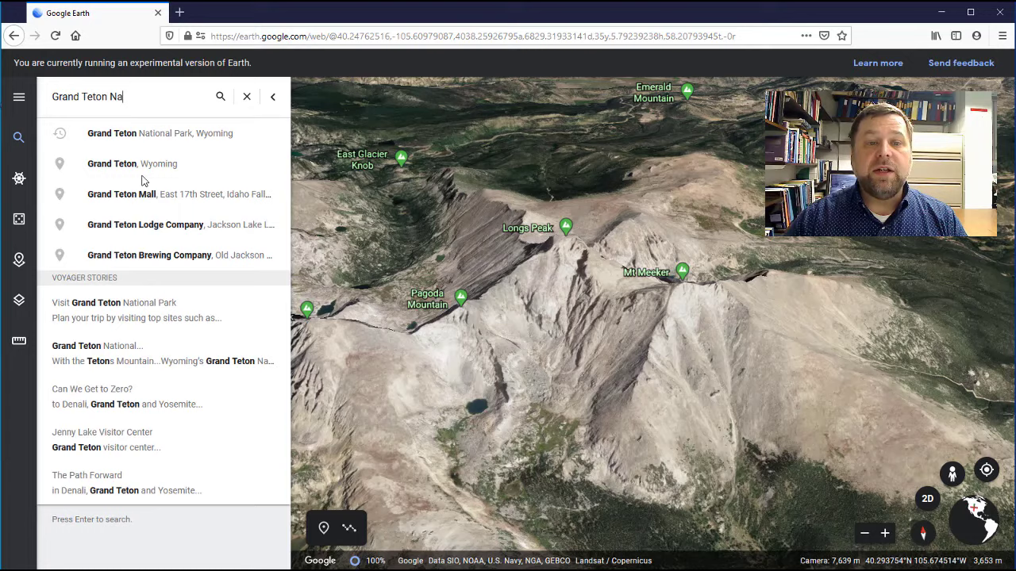
{"action": "type", "text": "tional Park"}
{"action": "key", "text": "Return"}
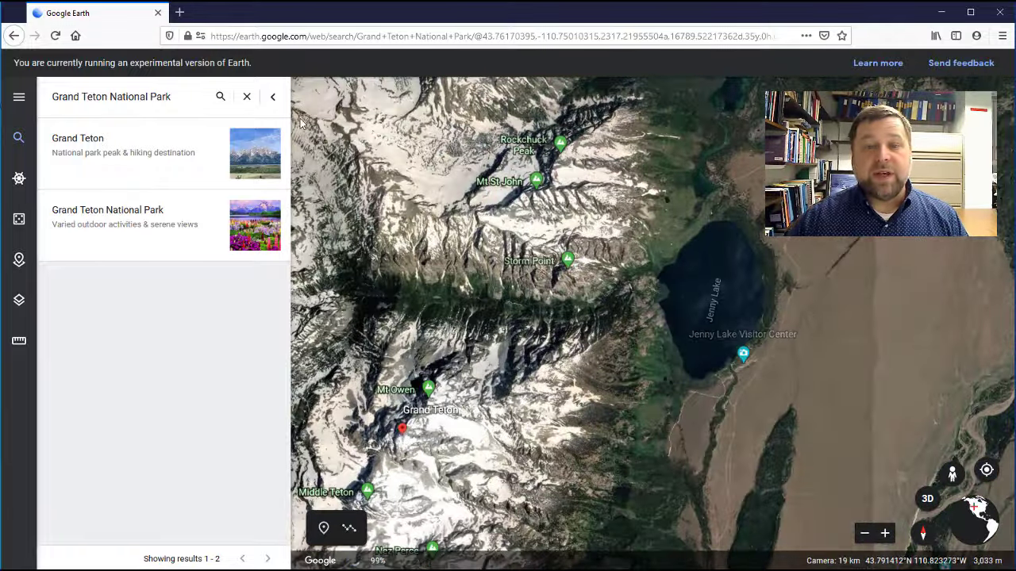
{"action": "left_click", "coordinate": [270, 96]}
Examine the Teton Range and Jenny Lake in a tilted 3D view, first facing north and then facing west.
{"action": "left_click_drag", "start_coordinate": [337, 458], "coordinate": [508, 262]}
{"action": "mouse_move", "coordinate": [506, 388]}
{"action": "left_mouse_down"}
{"action": "mouse_move", "coordinate": [430, 381]}
{"action": "mouse_move", "coordinate": [486, 385]}
{"action": "mouse_move", "coordinate": [492, 295]}
{"action": "left_mouse_up"}
{"action": "left_click_drag", "start_coordinate": [503, 404], "coordinate": [449, 404]}
{"action": "scroll", "coordinate": [450, 405], "scroll_direction": "up", "scroll_amount": 3}
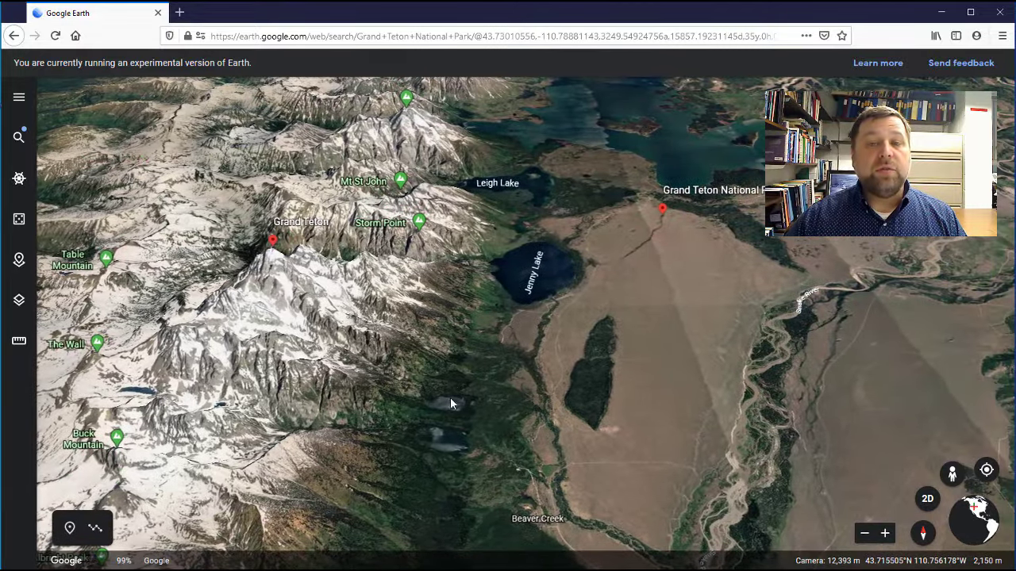
{"action": "scroll", "coordinate": [454, 420], "scroll_direction": "down", "scroll_amount": 3}
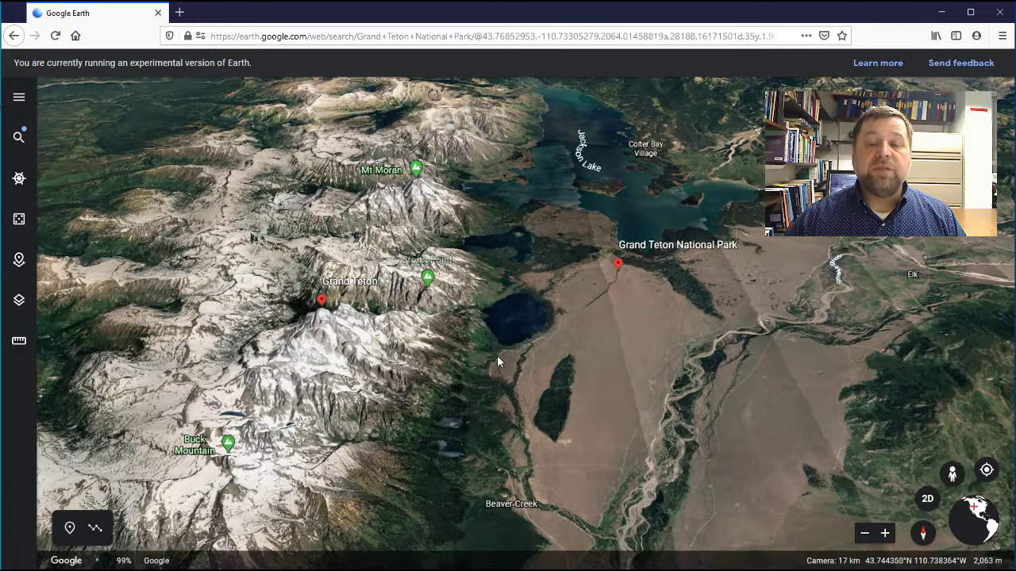
{"action": "scroll", "coordinate": [502, 305], "scroll_direction": "down", "scroll_amount": 2}
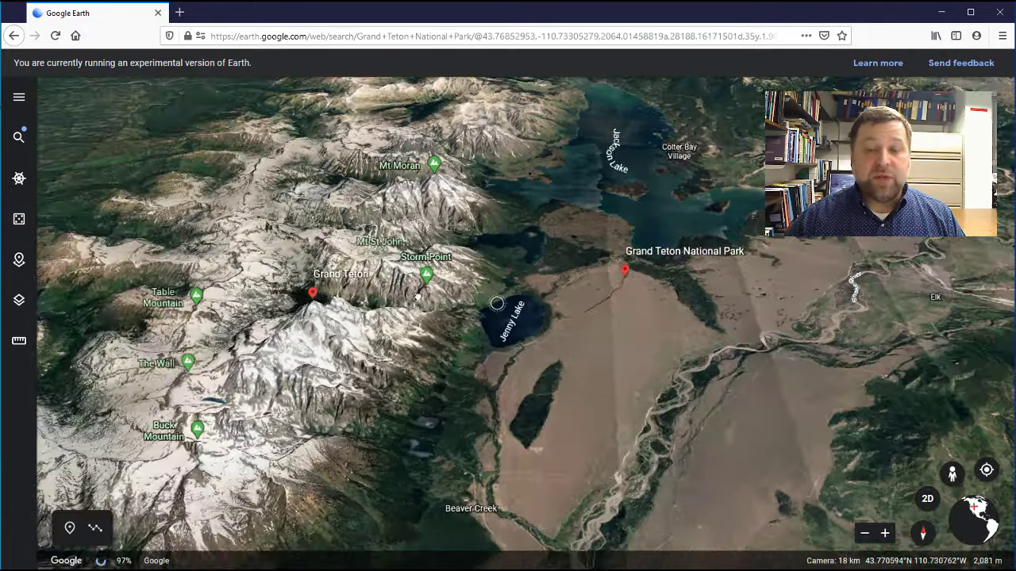
{"action": "middle_click_drag", "start_coordinate": [418, 297], "coordinate": [242, 300]}
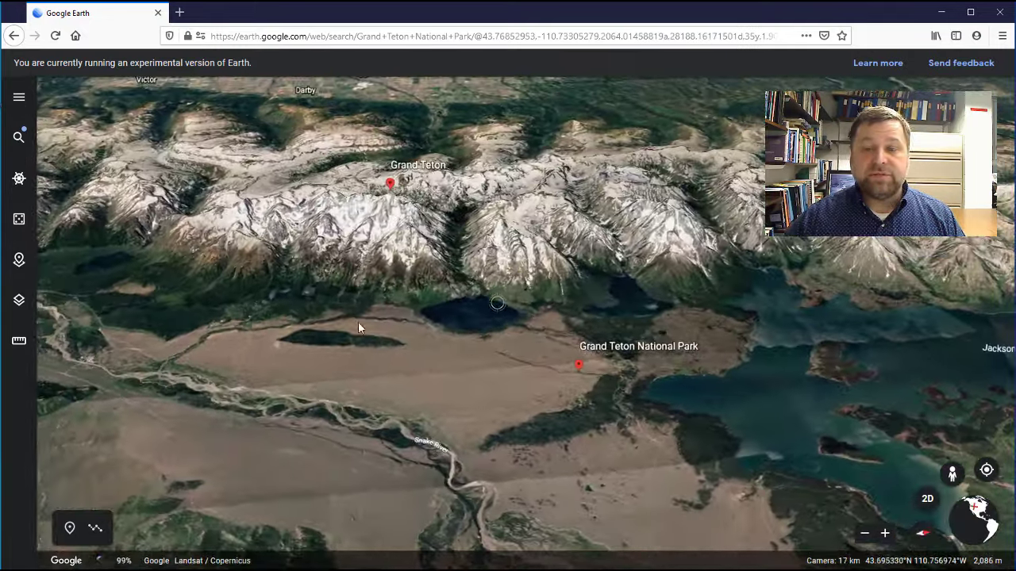
View Grand Teton in a tilted southwest-facing 3D view across Jenny Lake and Leigh Lake, and open the peak's information card.
{"action": "middle_click_drag", "start_coordinate": [358, 328], "coordinate": [482, 346]}
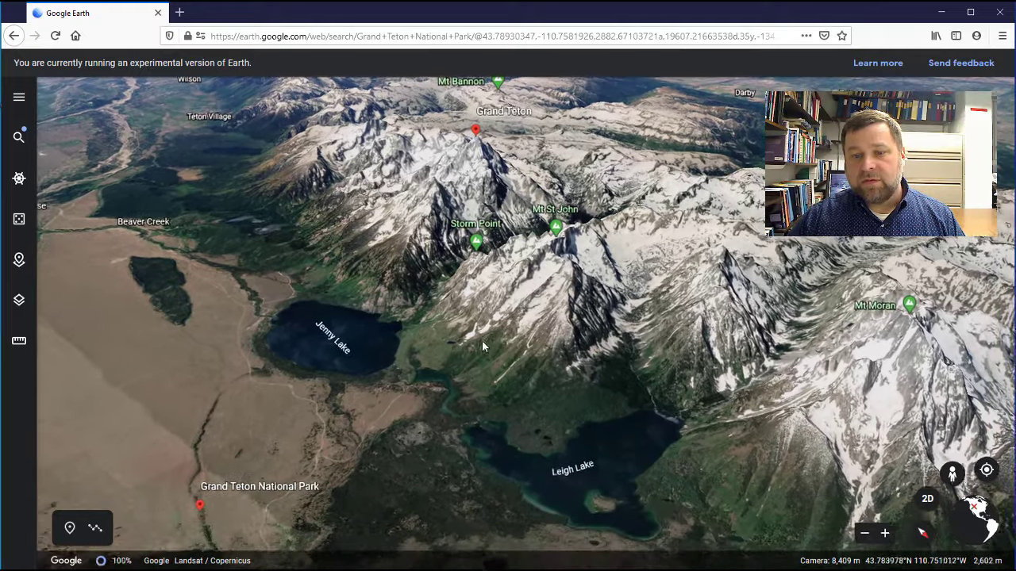
{"action": "left_click_drag", "start_coordinate": [481, 340], "coordinate": [506, 338], "text": "shift"}
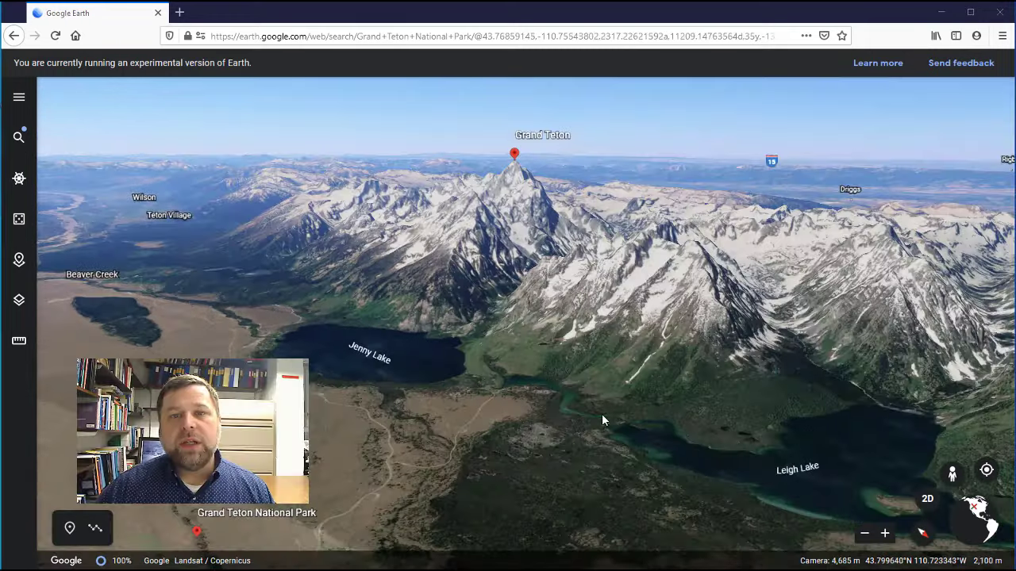
{"action": "left_click", "coordinate": [515, 154]}
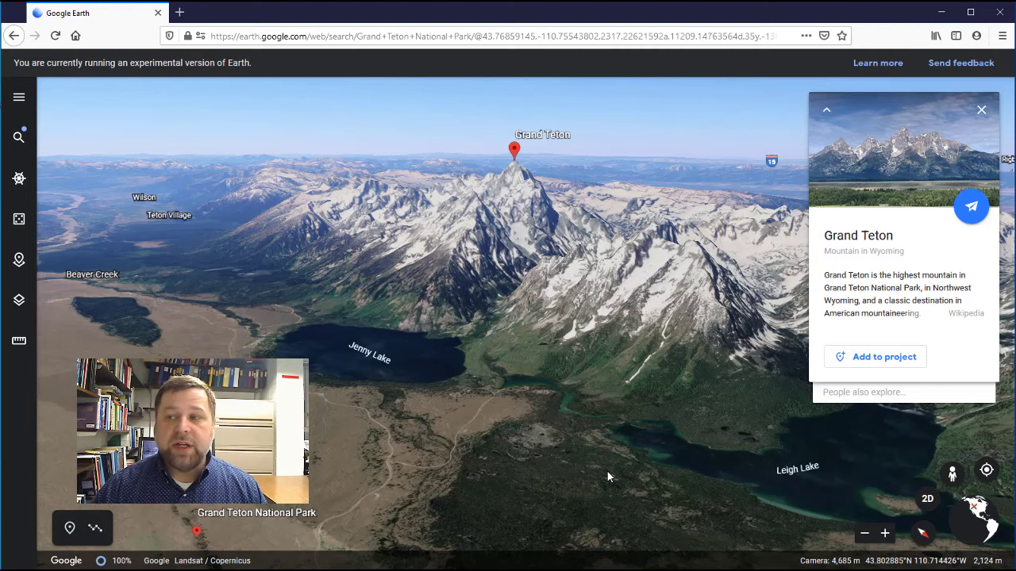
Examine the Teton Range around Grand Teton and Jenny Lake in 3D from several directions, ending with a north-facing view.
{"action": "middle_click_drag", "start_coordinate": [341, 423], "coordinate": [395, 425]}
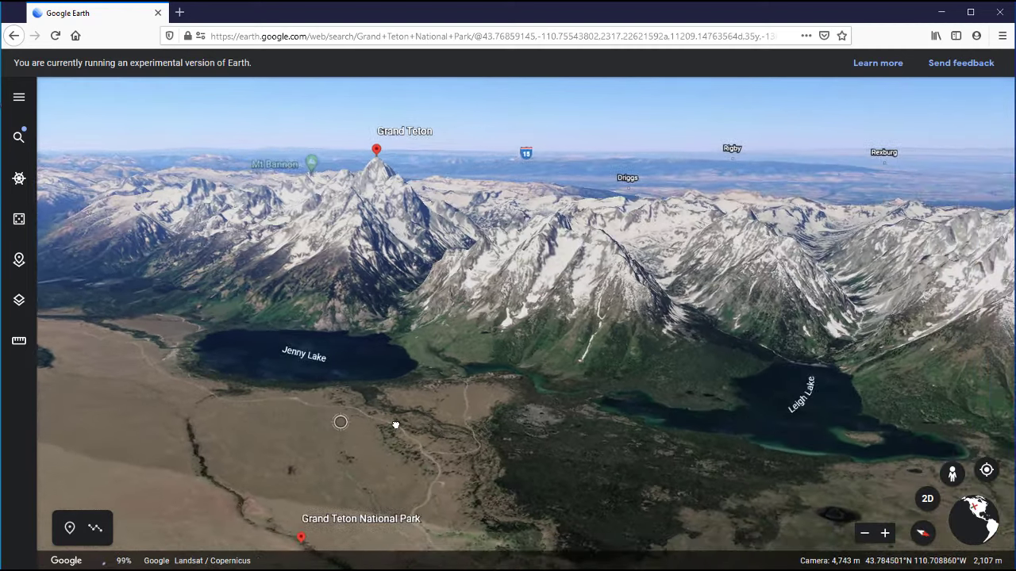
{"action": "left_click_drag", "start_coordinate": [395, 426], "coordinate": [482, 424], "text": "shift"}
{"action": "left_click_drag", "start_coordinate": [270, 362], "coordinate": [539, 365]}
{"action": "left_click_drag", "start_coordinate": [60, 400], "coordinate": [215, 394]}
{"action": "left_click_drag", "start_coordinate": [279, 402], "coordinate": [346, 383], "text": "shift"}
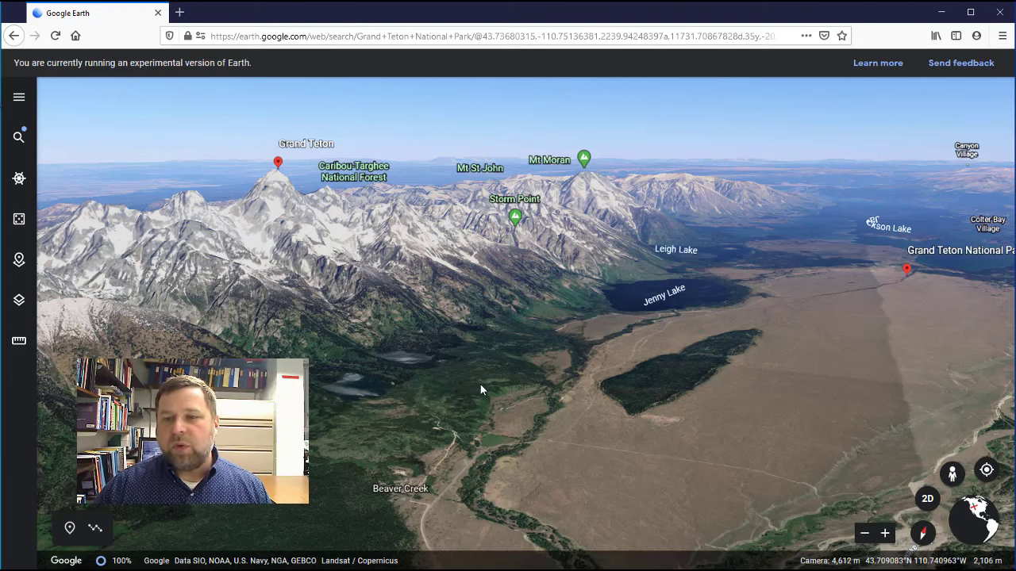
{"action": "left_click", "coordinate": [923, 537]}
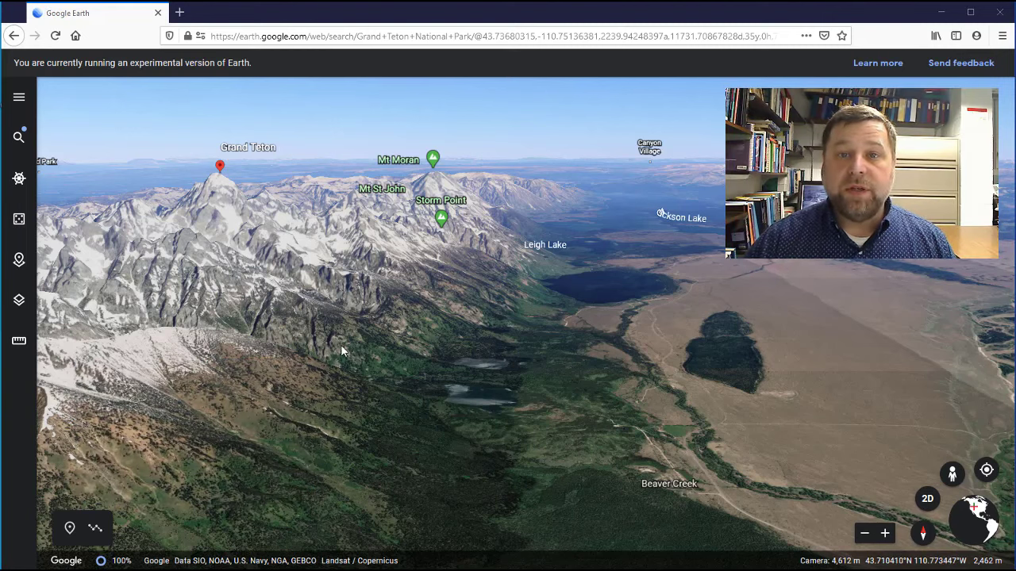
Clear the previous place search and search for the coordinates 37.25694, -118.30277.
{"action": "left_click", "coordinate": [17, 139]}
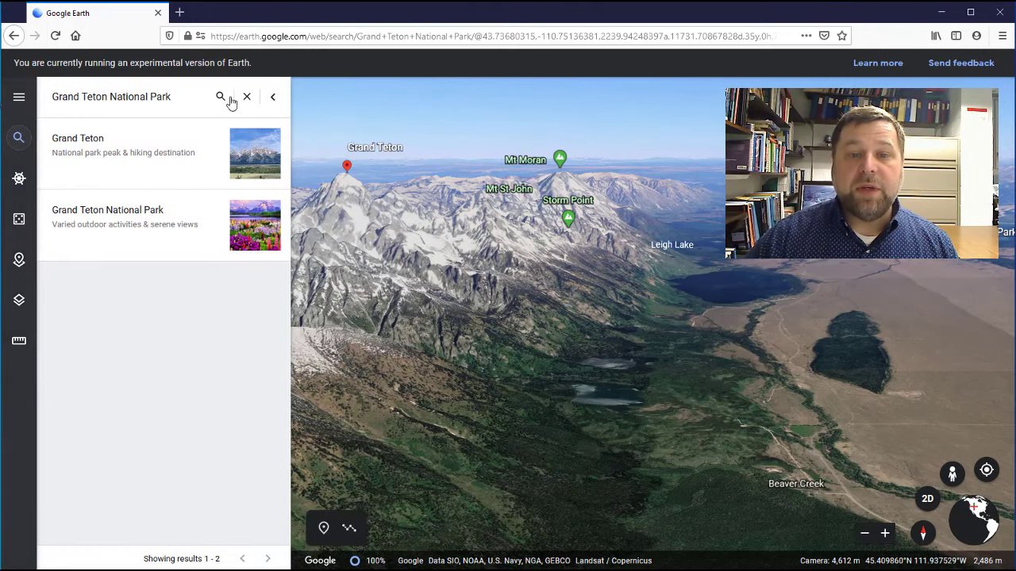
{"action": "left_click", "coordinate": [237, 102]}
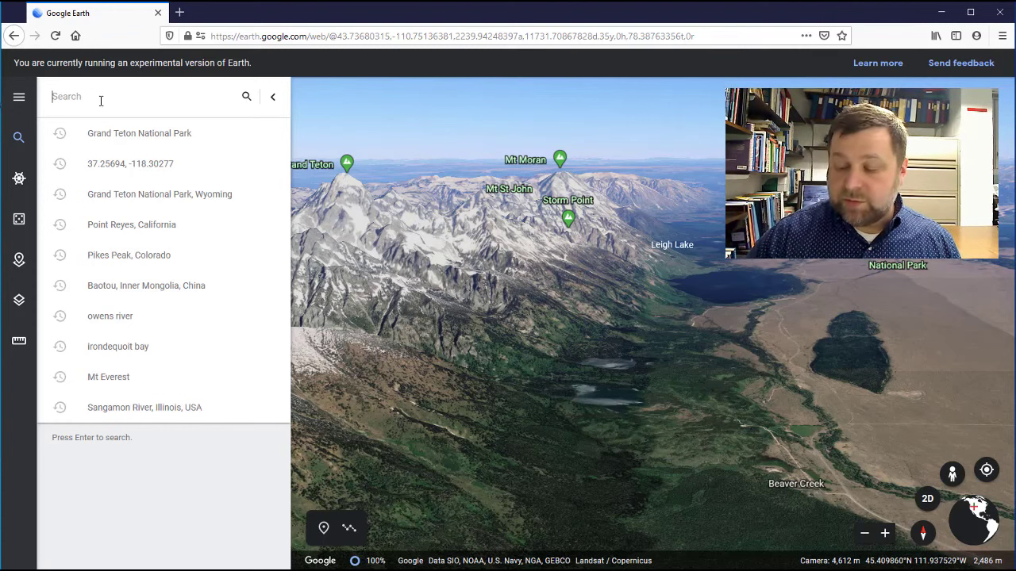
{"action": "type", "text": "37"}
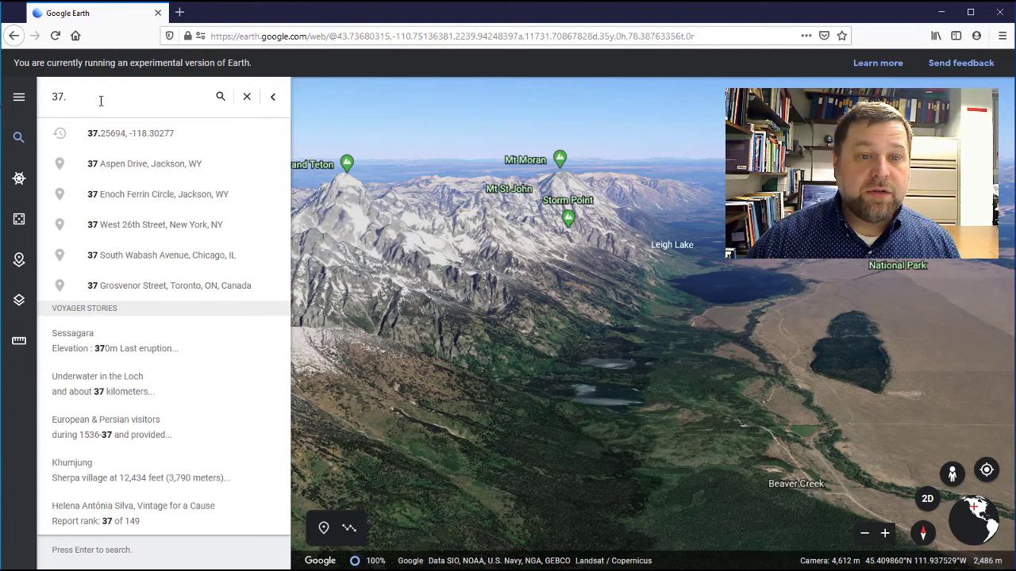
{"action": "type", "text": ".256"}
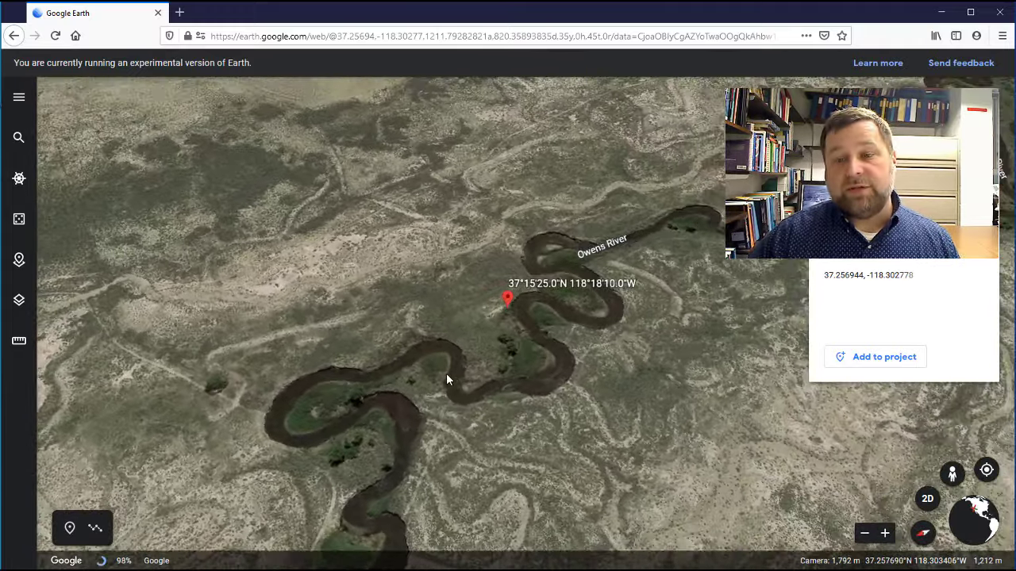
Examine the Owens River meanders in an oblique 3D view from different directions, ending with a wider north-facing view of the valley.
{"action": "middle_click_drag", "start_coordinate": [446, 374], "coordinate": [474, 425]}
{"action": "left_click_drag", "start_coordinate": [474, 426], "coordinate": [516, 430]}
{"action": "middle_click_drag", "start_coordinate": [474, 425], "coordinate": [516, 428]}
{"action": "left_click_drag", "start_coordinate": [515, 428], "coordinate": [606, 357]}
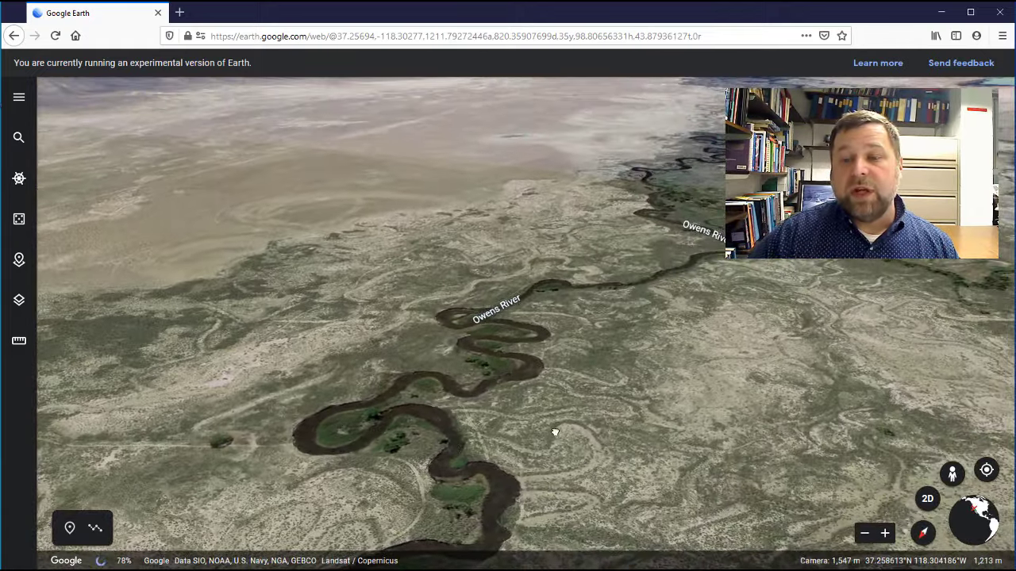
{"action": "left_click_drag", "start_coordinate": [555, 432], "coordinate": [535, 406]}
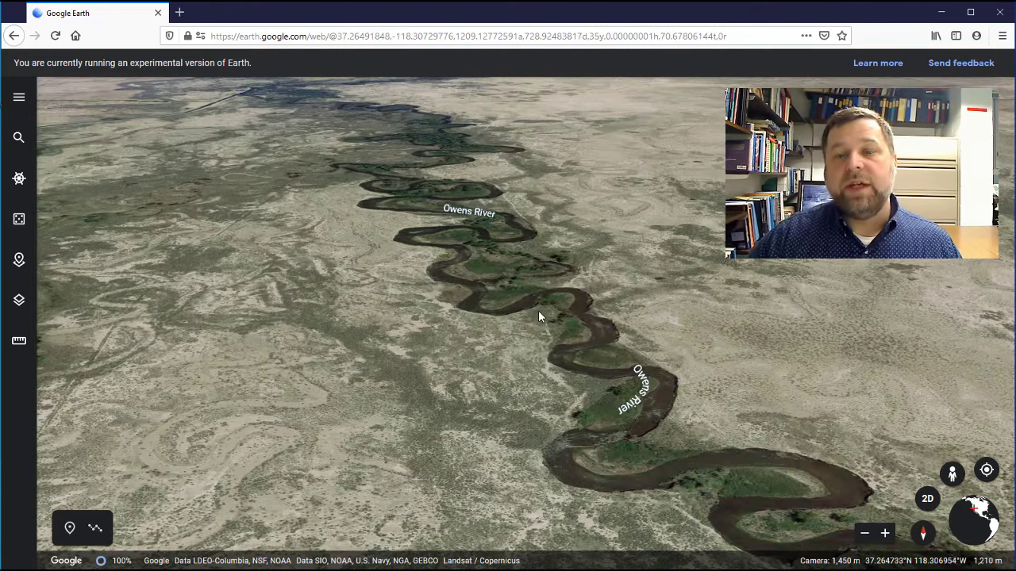
{"action": "scroll", "coordinate": [519, 315], "scroll_direction": "down", "scroll_amount": 3}
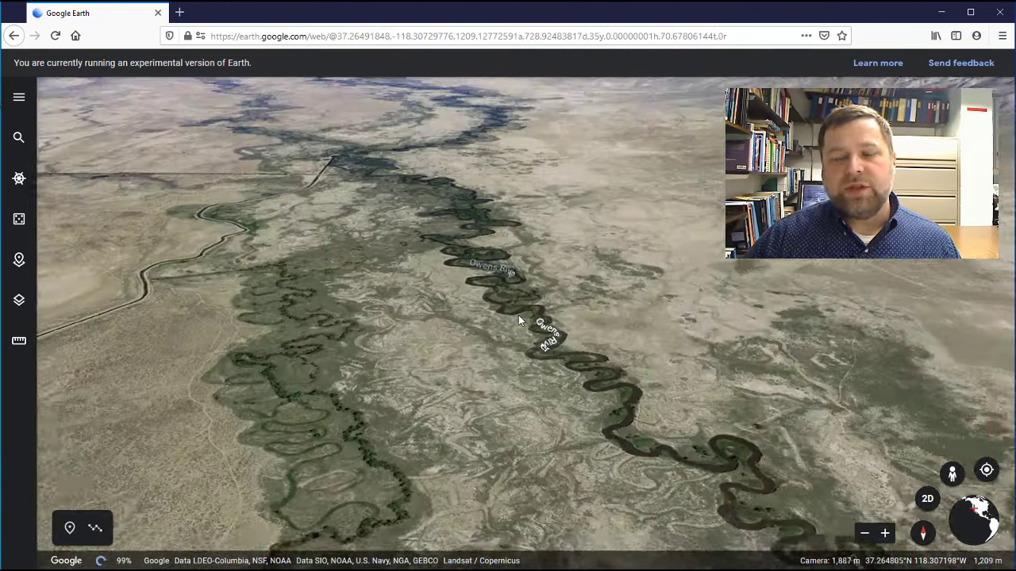
{"action": "scroll", "coordinate": [522, 321], "scroll_direction": "down", "scroll_amount": 2}
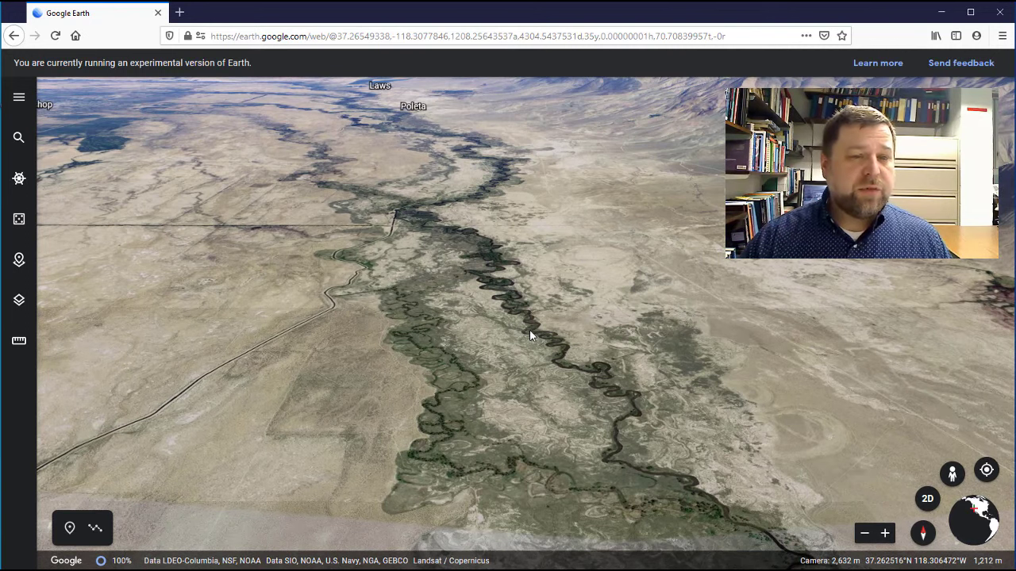